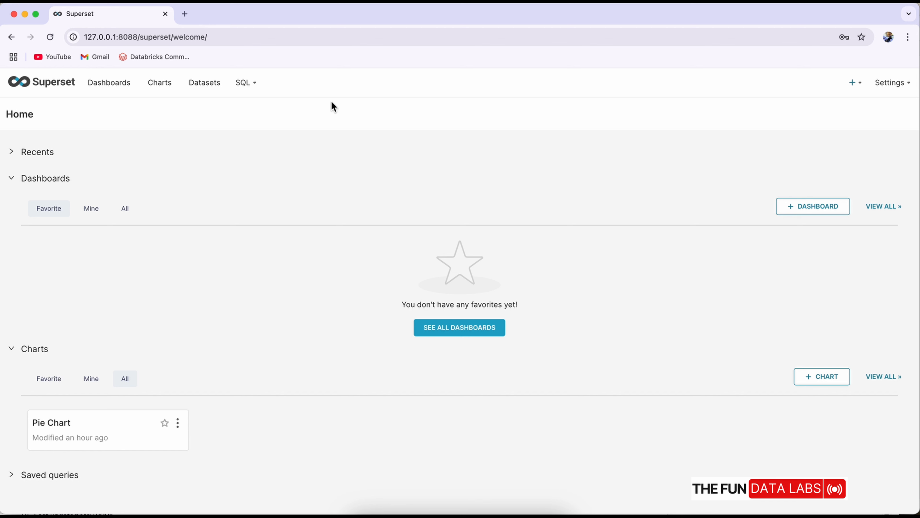
# Open SQL Lab and load the orders table from the public schema of the Sales database.
pyautogui.moveTo(257, 89)
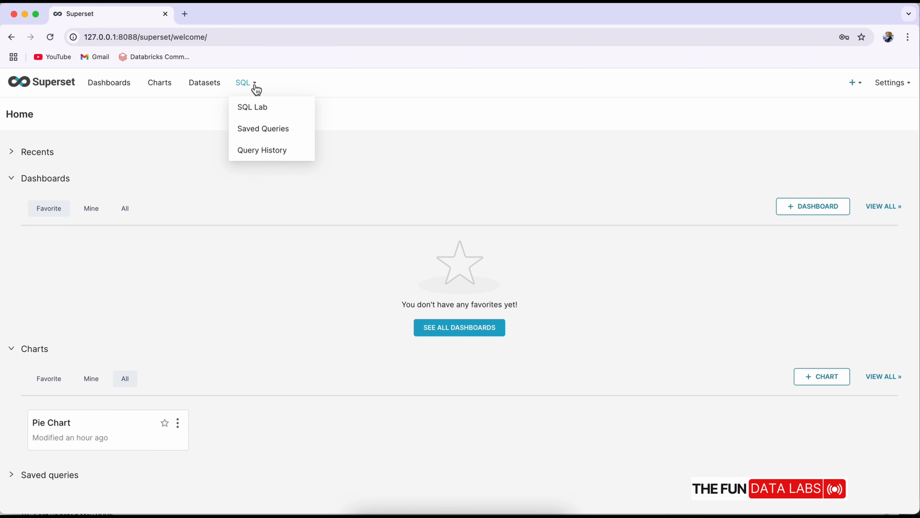
pyautogui.click(260, 114)
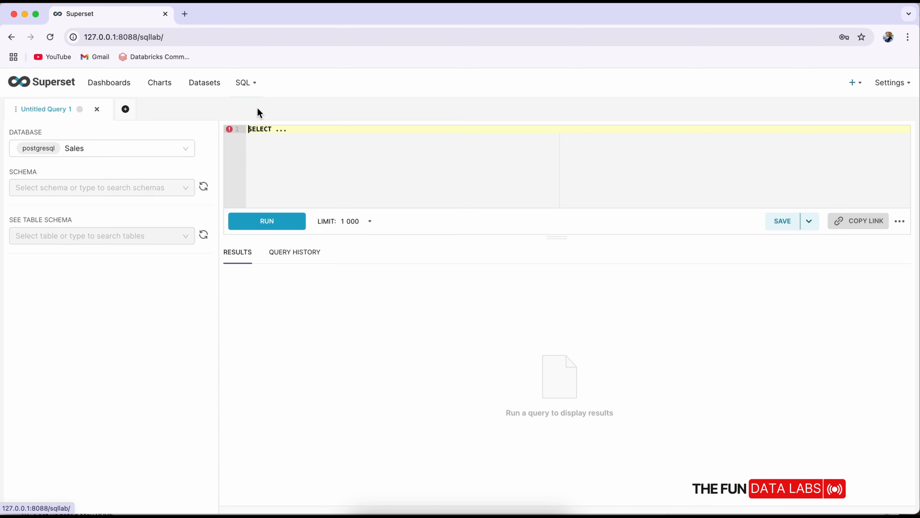
pyautogui.click(144, 155)
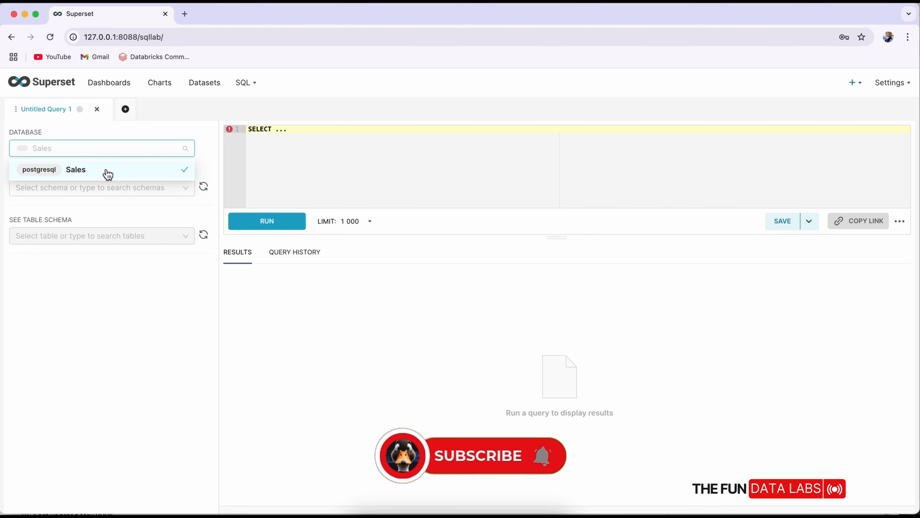
pyautogui.click(108, 171)
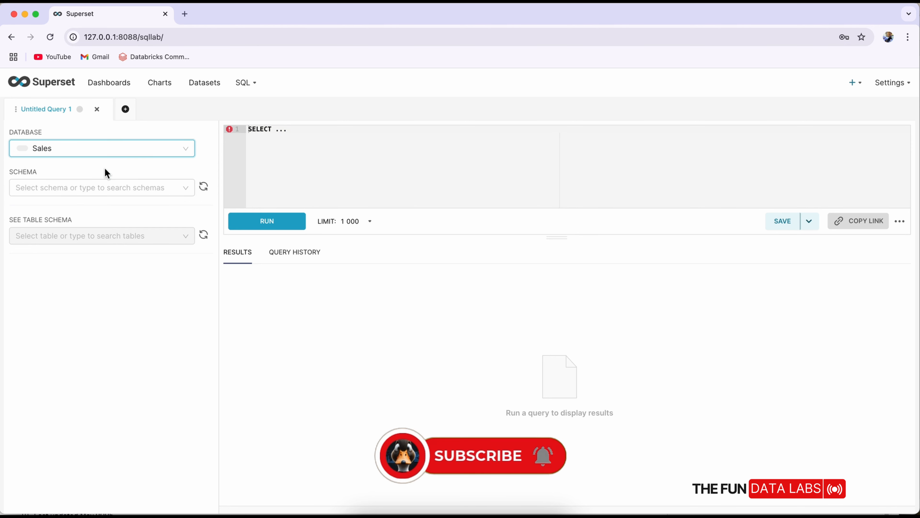
pyautogui.click(109, 187)
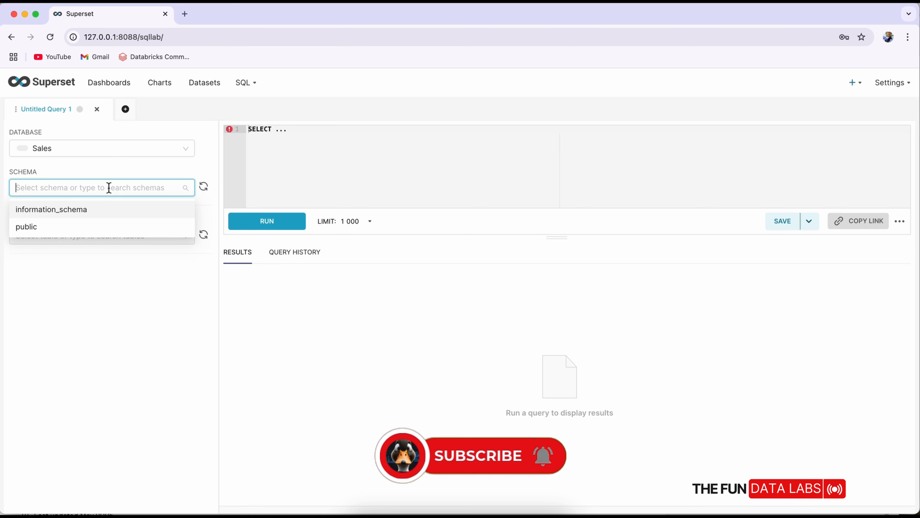
pyautogui.click(102, 227)
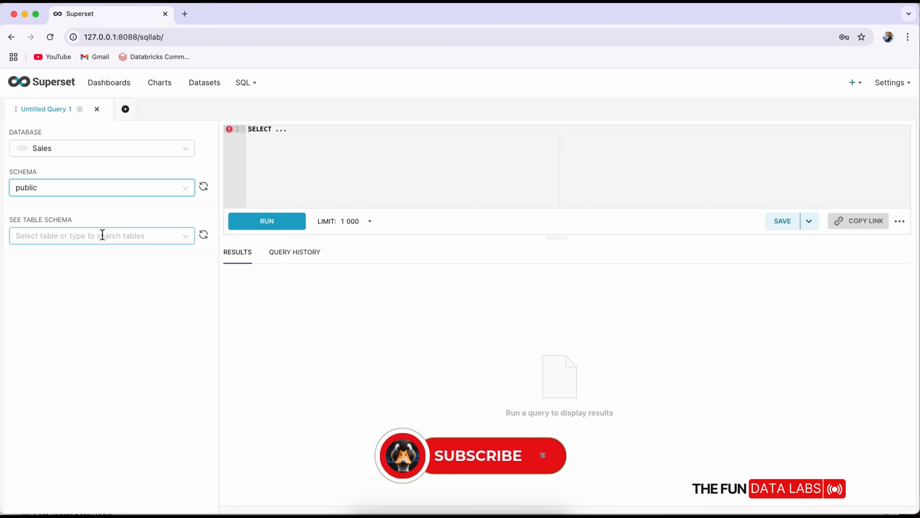
pyautogui.click(103, 236)
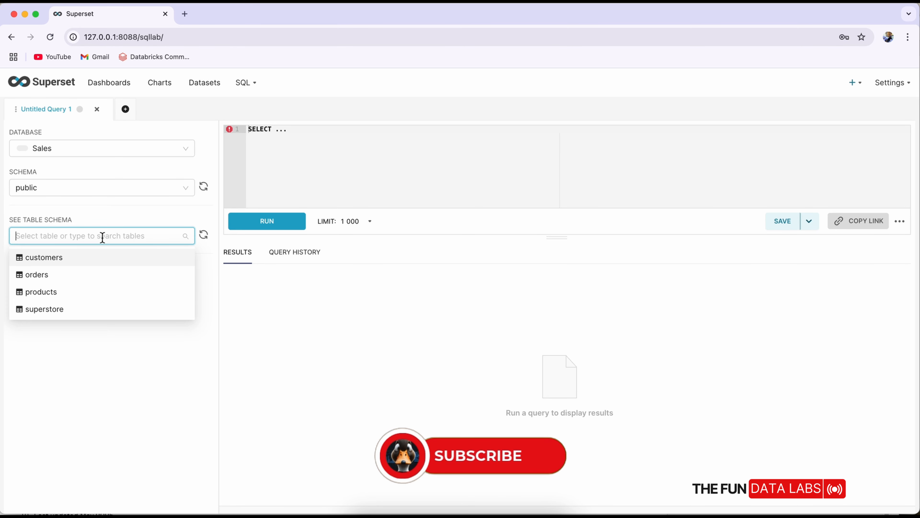
pyautogui.click(103, 277)
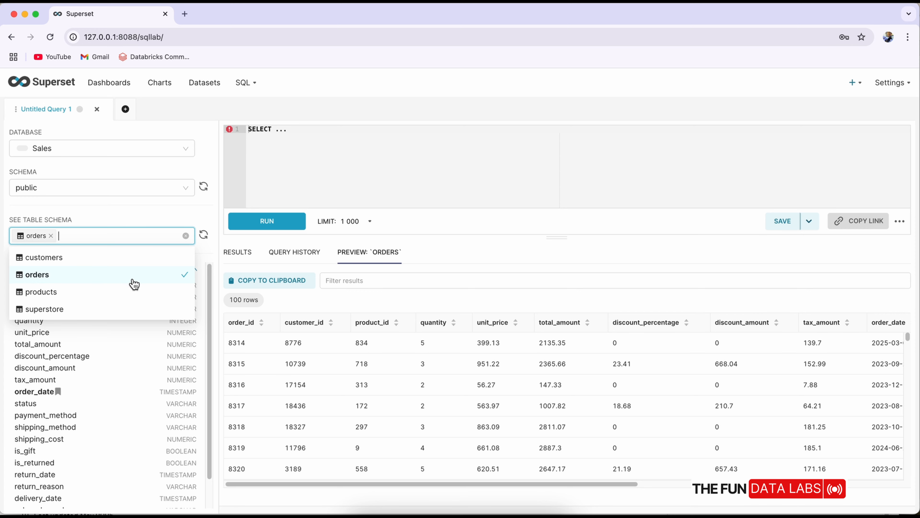
# Replace the placeholder after SELECT in the query with Date(order_date) as sale_date, followed by a comma.
pyautogui.click(412, 170)
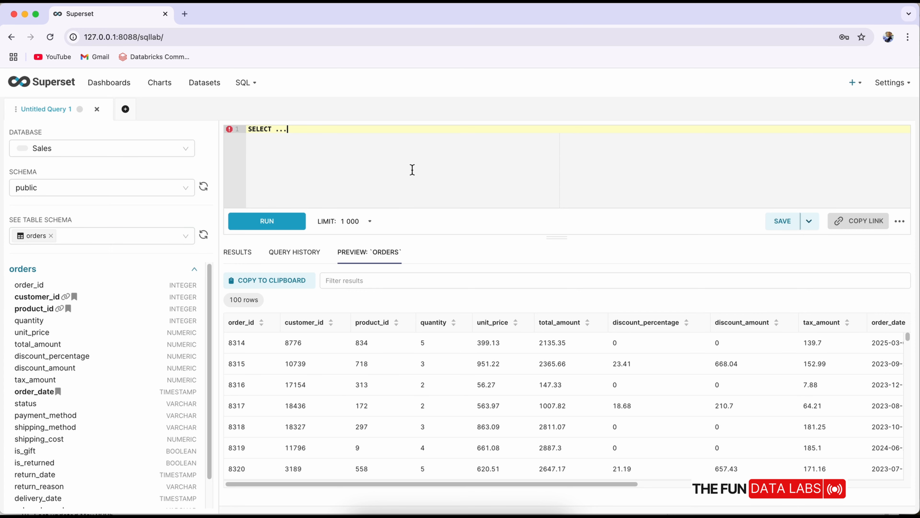
pyautogui.press('BackSpace')
pyautogui.press('BackSpace')
pyautogui.press('BackSpace')
pyautogui.write('Date()order')
pyautogui.press('Down')
pyautogui.press('Down')
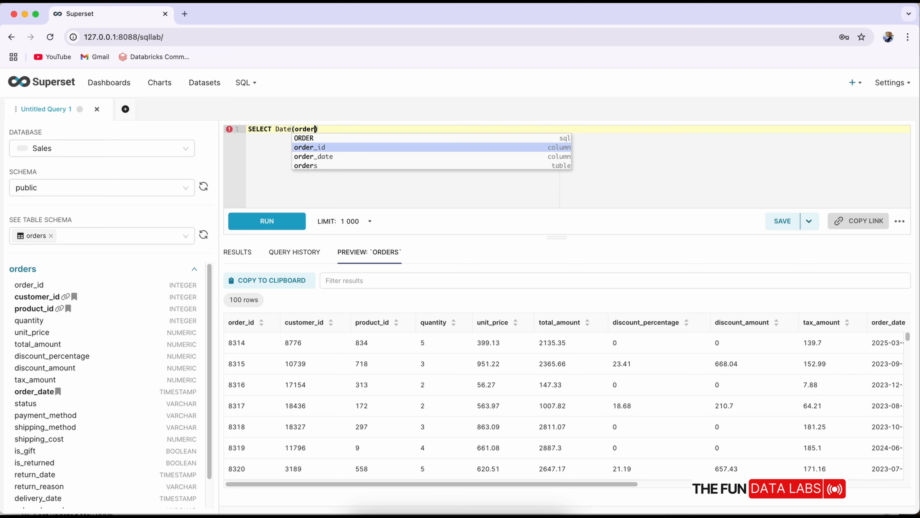
pyautogui.press('Return')
pyautogui.write('as ')
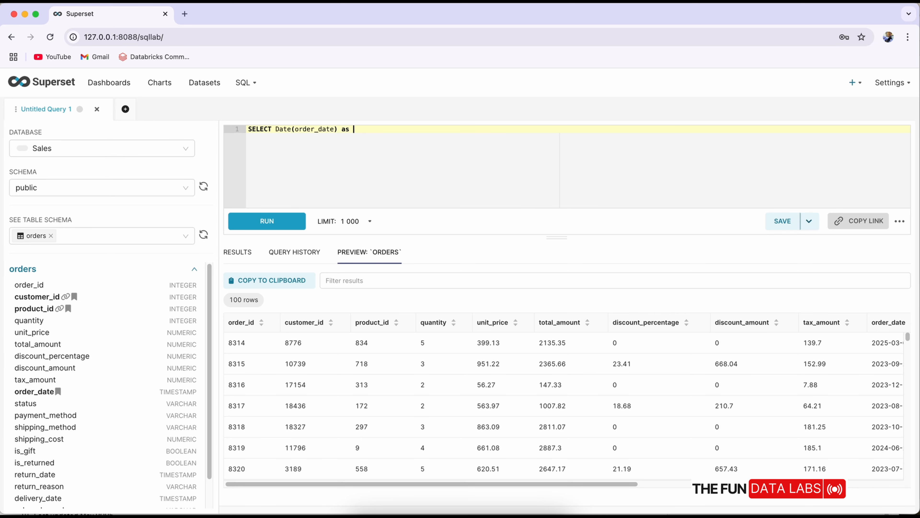
pyautogui.write('sale_date,')
# Add a second query line that reads sum(quantity) as product_count from orders.
pyautogui.press('Return')
pyautogui.write('sum')
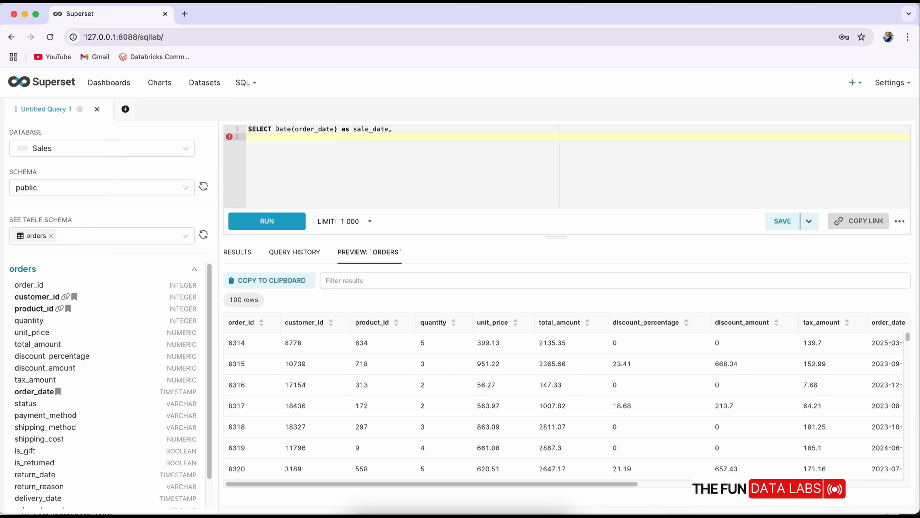
pyautogui.write('(quantity) as product_count fr')
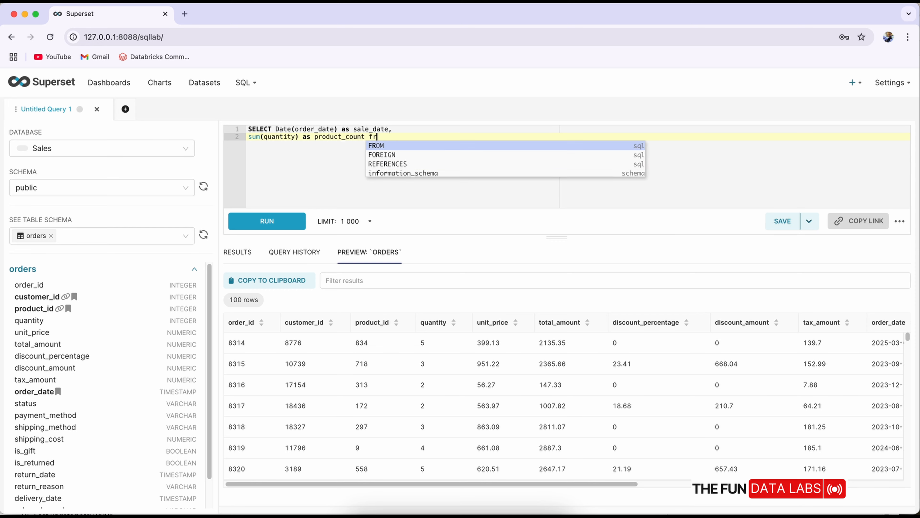
pyautogui.write('om orders')
# Add a where clause limiting order_date to Between '2024-12-01' AND '2024-12-31'.
pyautogui.press('Return')
pyautogui.write('where ')
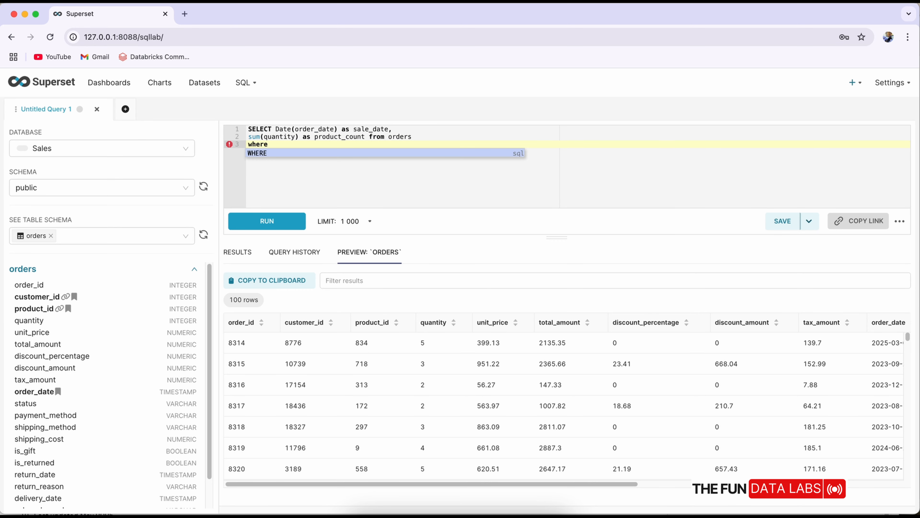
pyautogui.write('order_date B')
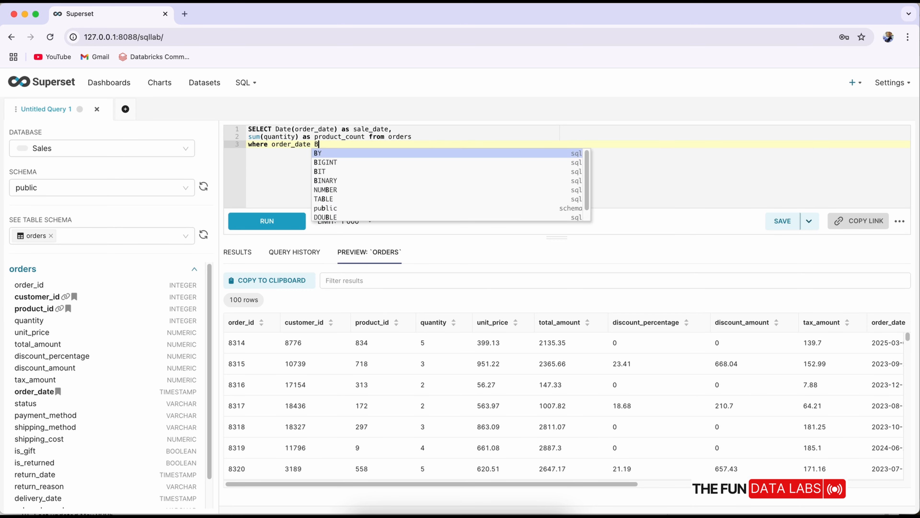
pyautogui.write("etween '2024-")
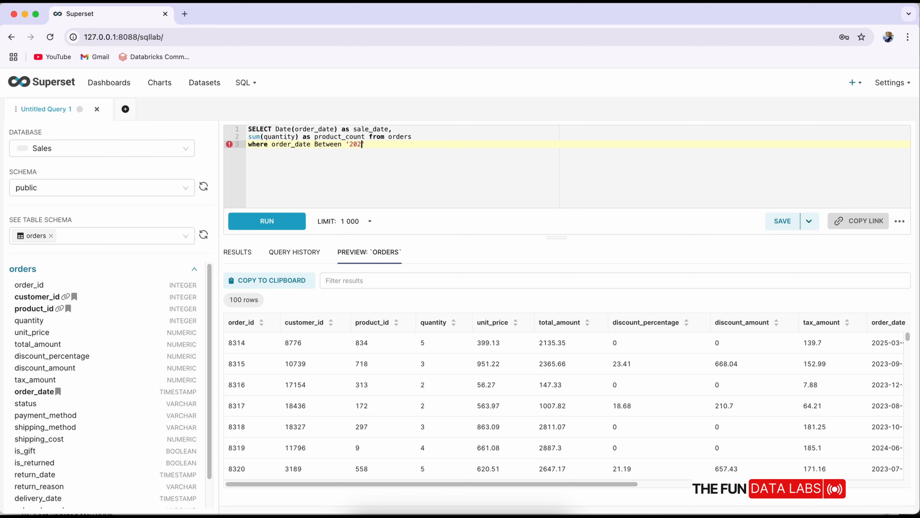
pyautogui.write("12-01' A")
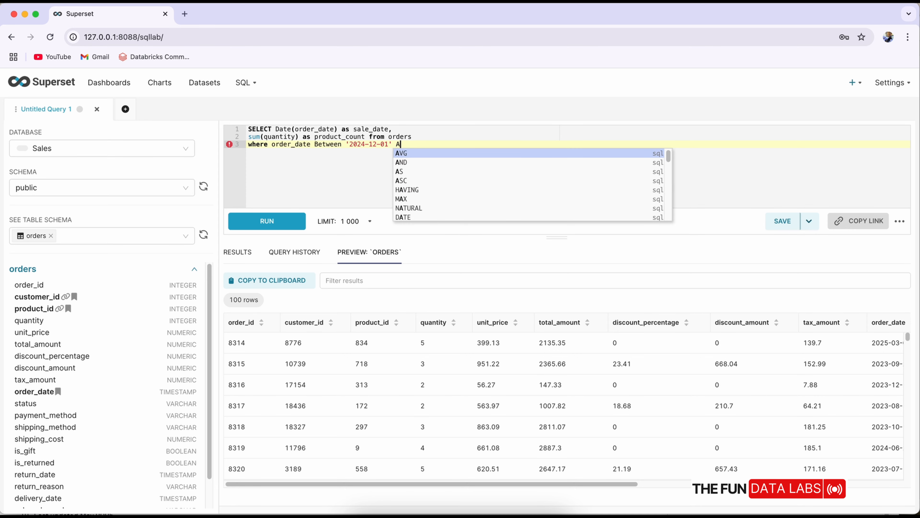
pyautogui.write("ND '2024-12-31'")
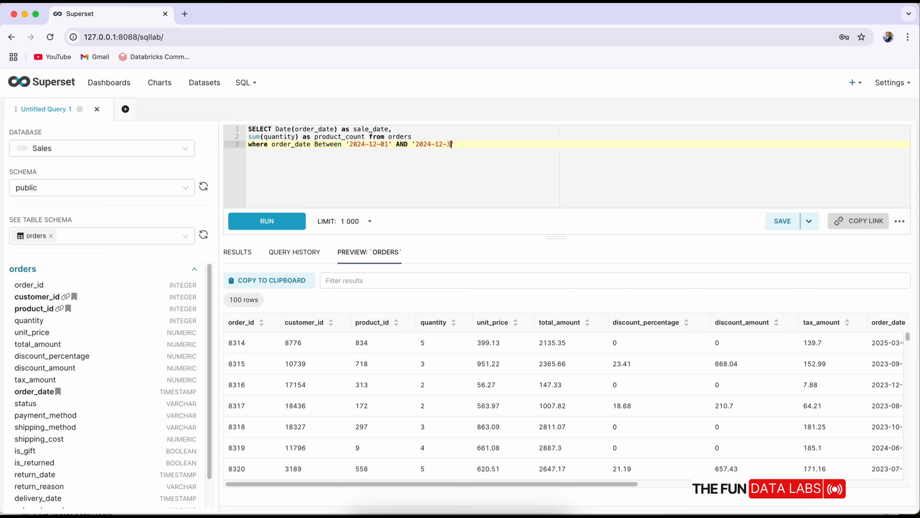
# Group the query by Date(order_date), order it by sale_date, and run it.
pyautogui.press('Return')
pyautogui.write('group by D')
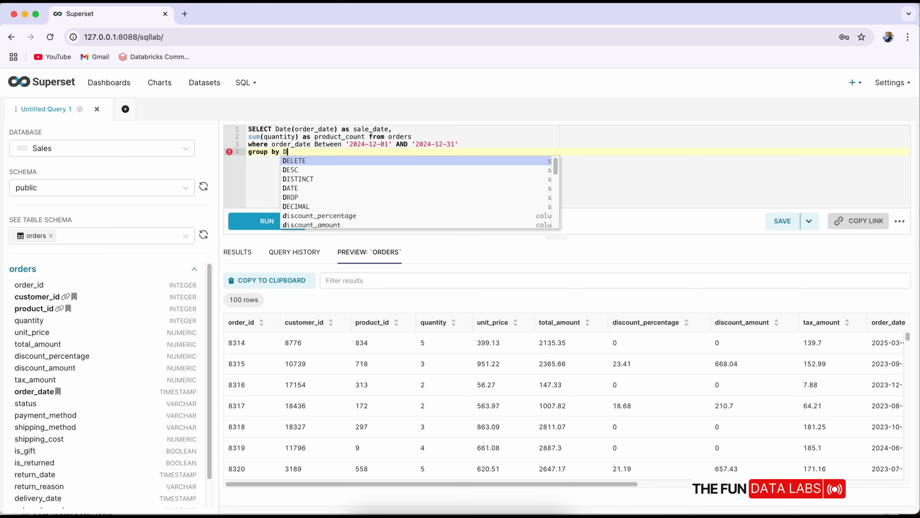
pyautogui.write('ate(order_date)')
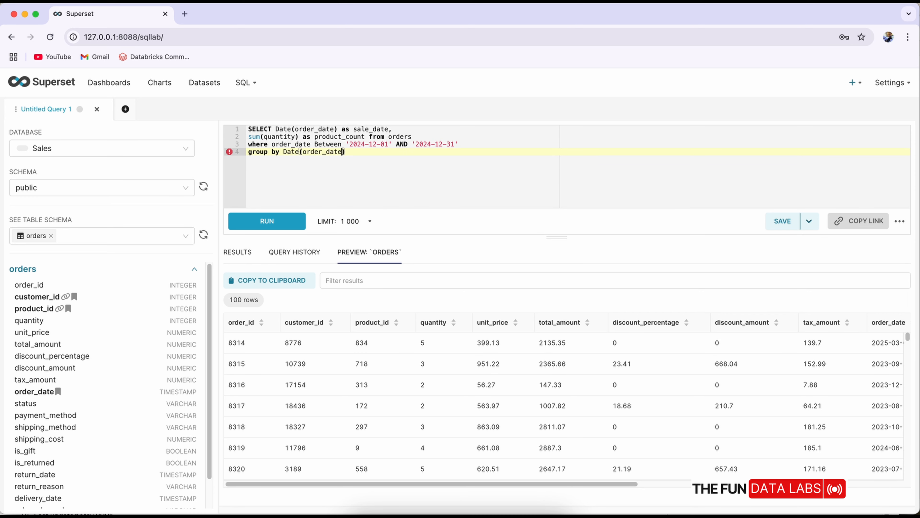
pyautogui.press('Return')
pyautogui.write('order by sale_date')
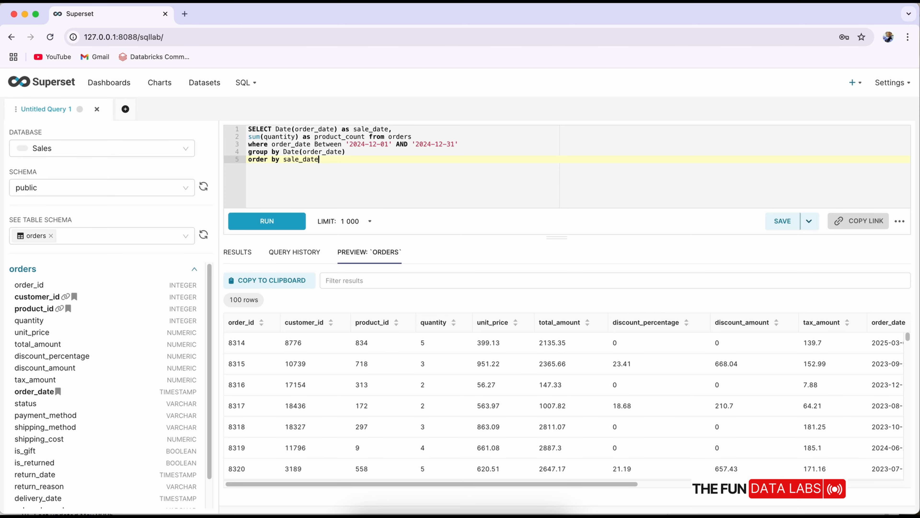
pyautogui.click(295, 220)
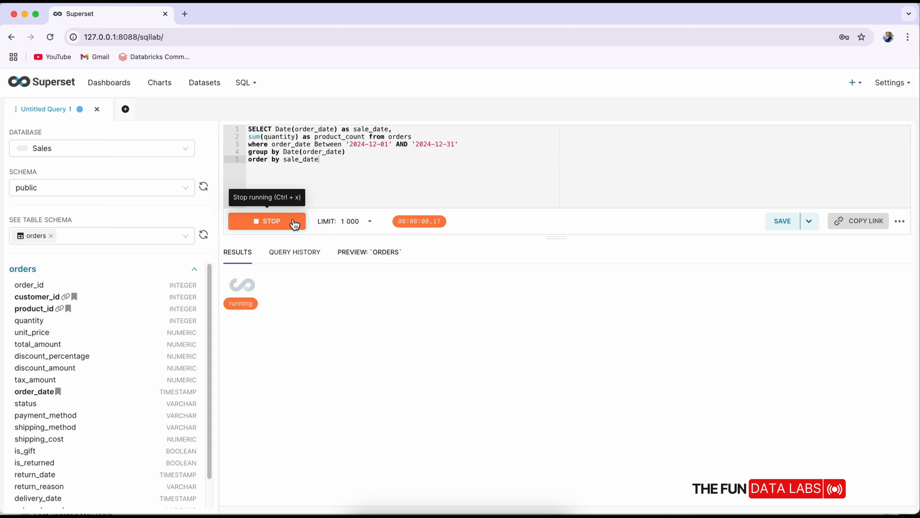
pyautogui.moveTo(221, 310); pyautogui.dragTo(386, 495)
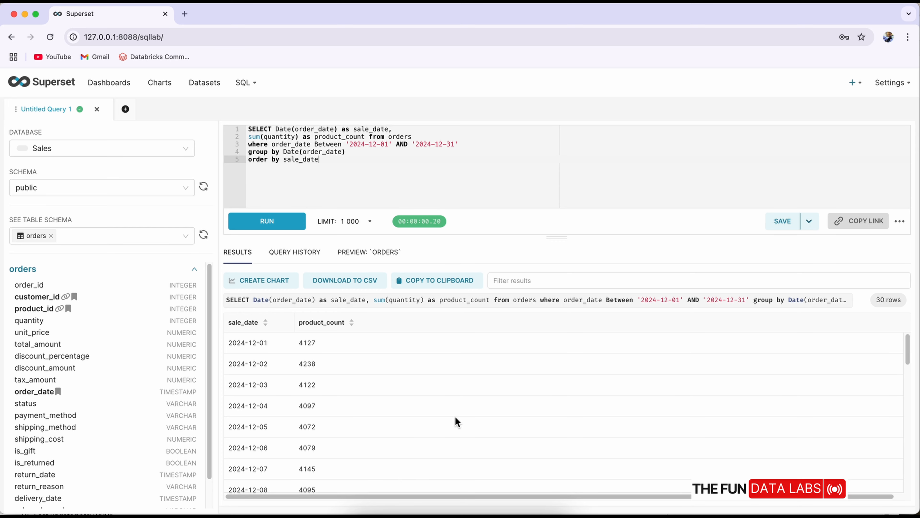
# Save the query as a new dataset named "Total Sales By Date" and open it for exploration.
pyautogui.click(810, 223)
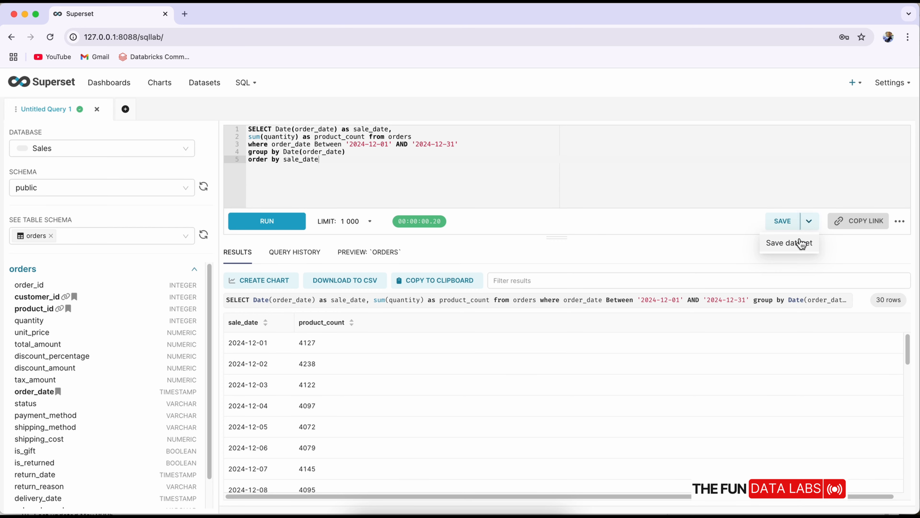
pyautogui.click(797, 242)
pyautogui.moveTo(548, 185); pyautogui.dragTo(397, 186)
pyautogui.press('BackSpace')
pyautogui.write('To')
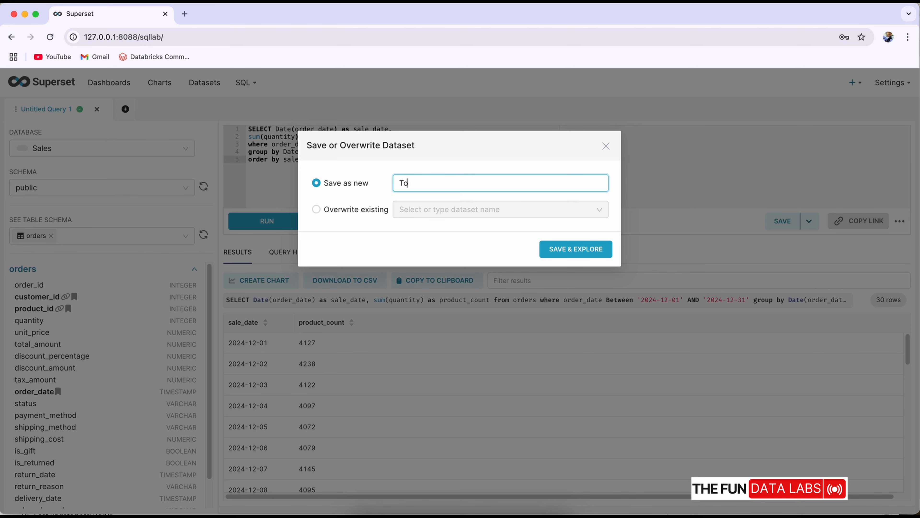
pyautogui.write('tal Sales By Date')
pyautogui.click(557, 254)
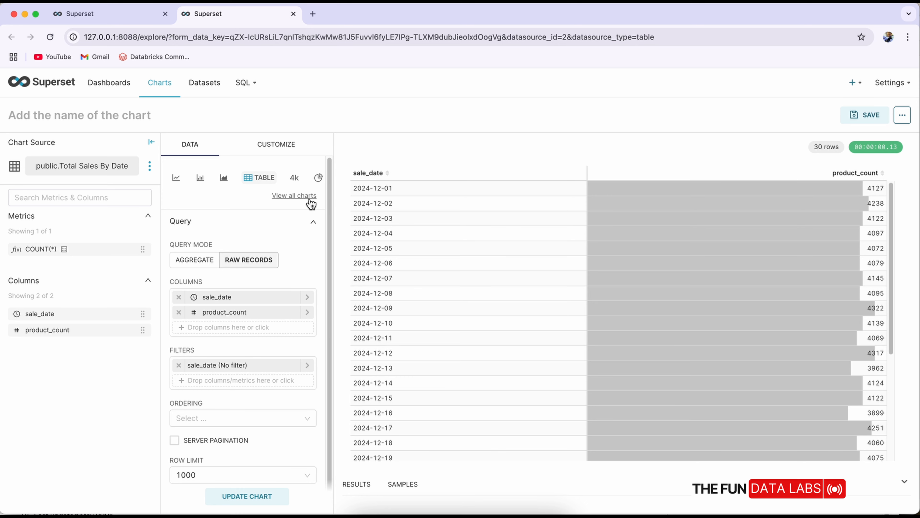
# Search the visualization types for "li" and change the chart type to Line Chart.
pyautogui.click(295, 196)
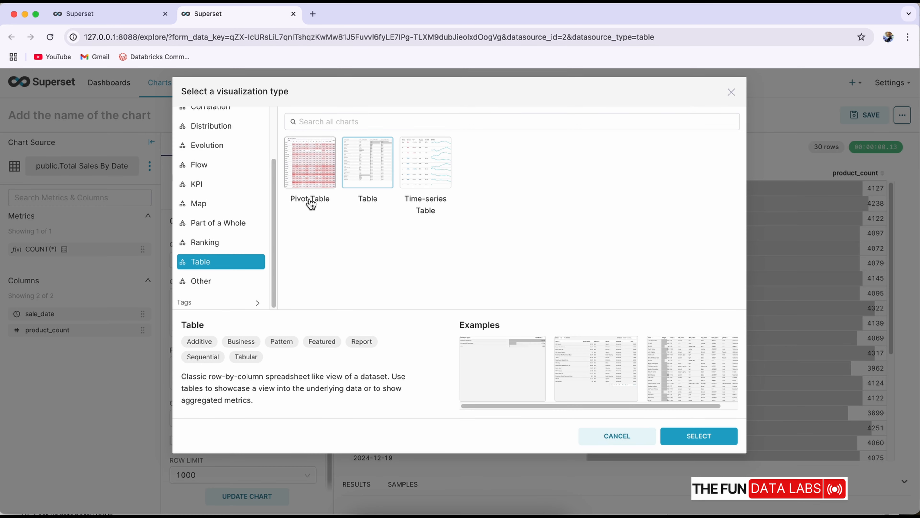
pyautogui.click(318, 121)
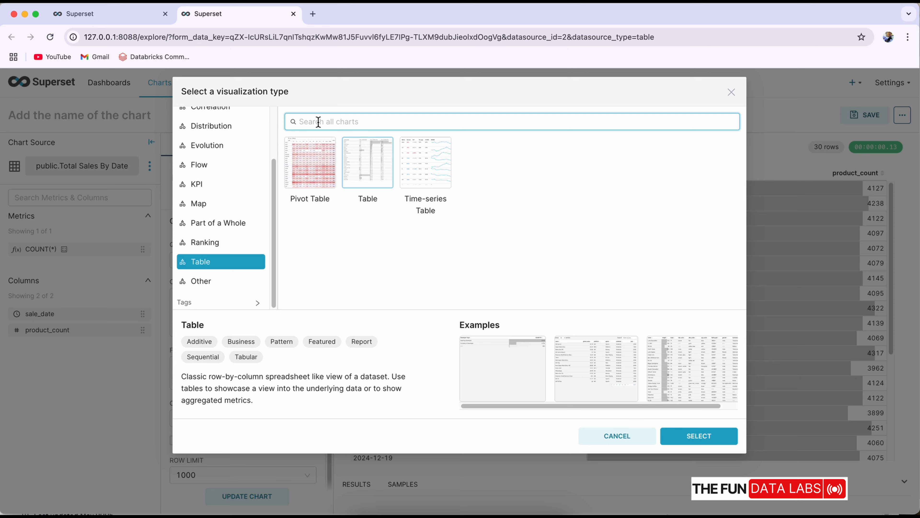
pyautogui.write('li')
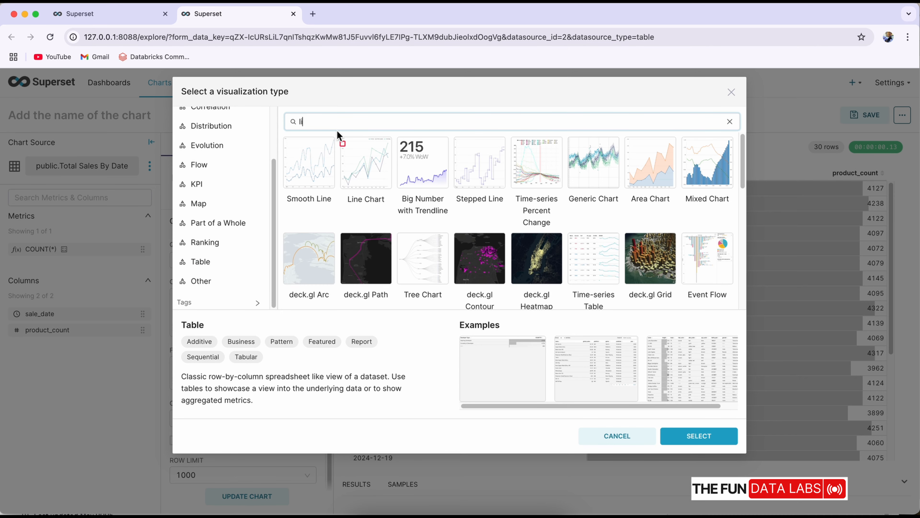
pyautogui.moveTo(340, 134)
pyautogui.mouseDown()
pyautogui.moveTo(380, 204)
pyautogui.moveTo(400, 209)
pyautogui.mouseUp()
pyautogui.click(370, 183)
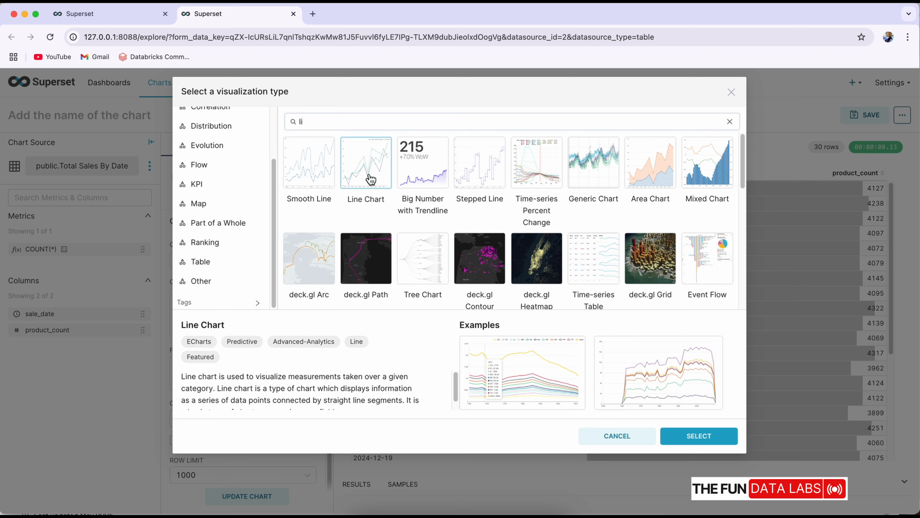
pyautogui.click(694, 436)
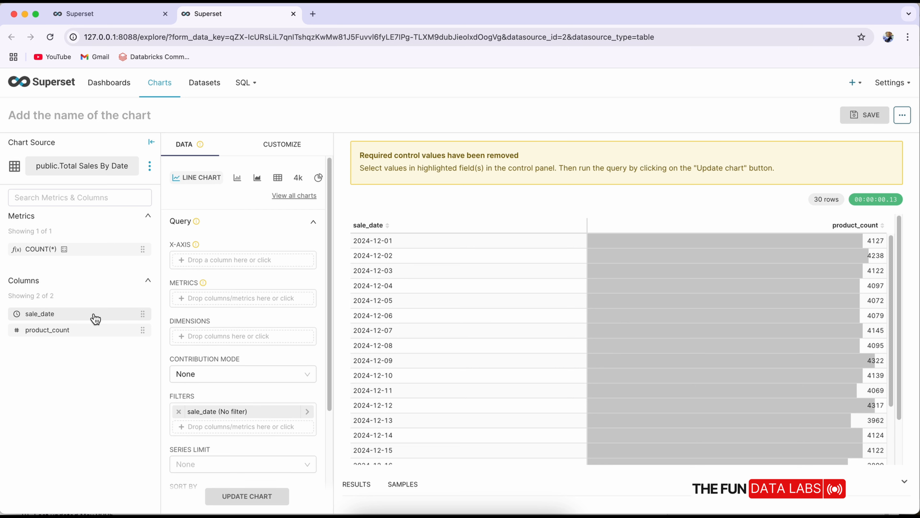
# Set sale_date as the X-axis and SUM(product_count) as the metric, and update the chart.
pyautogui.moveTo(95, 319); pyautogui.dragTo(247, 267)
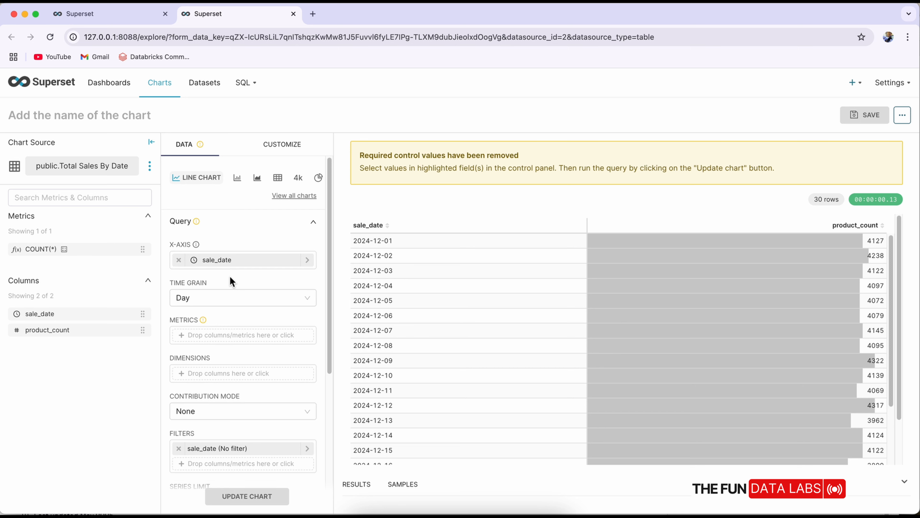
pyautogui.moveTo(98, 336); pyautogui.dragTo(246, 345)
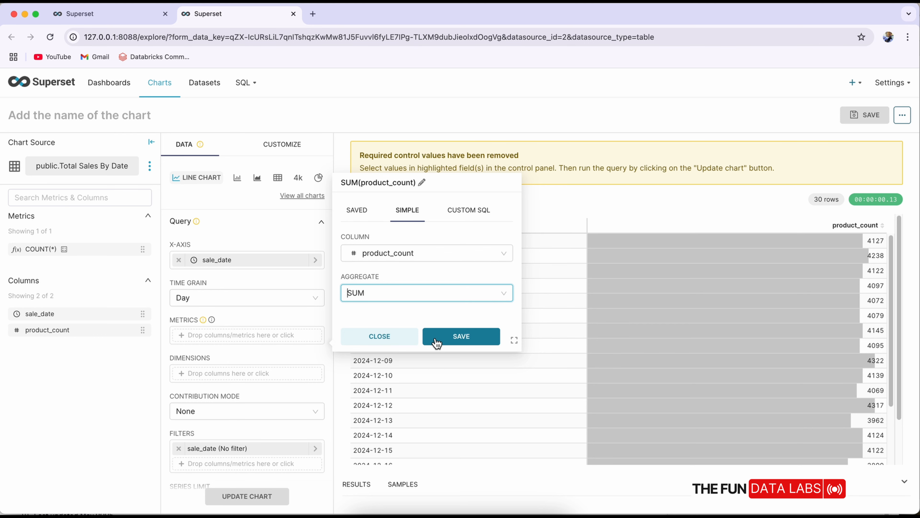
pyautogui.click(437, 341)
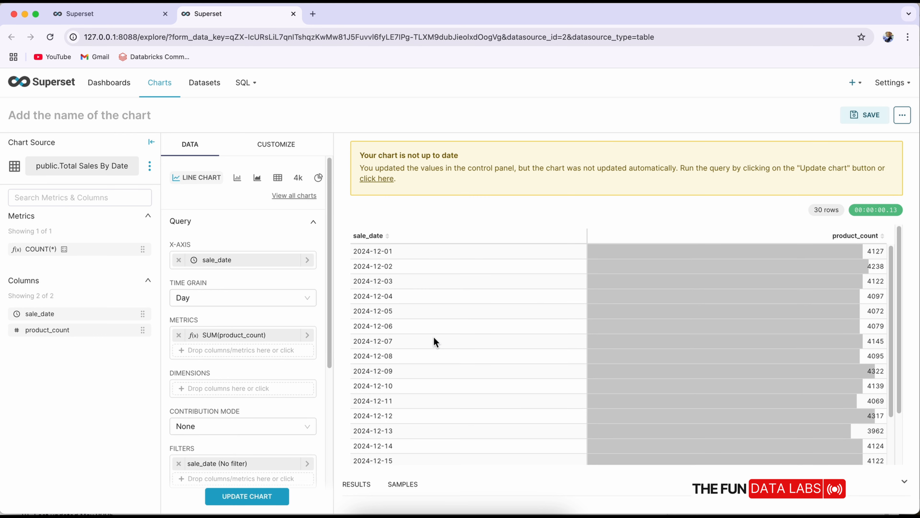
pyautogui.click(276, 498)
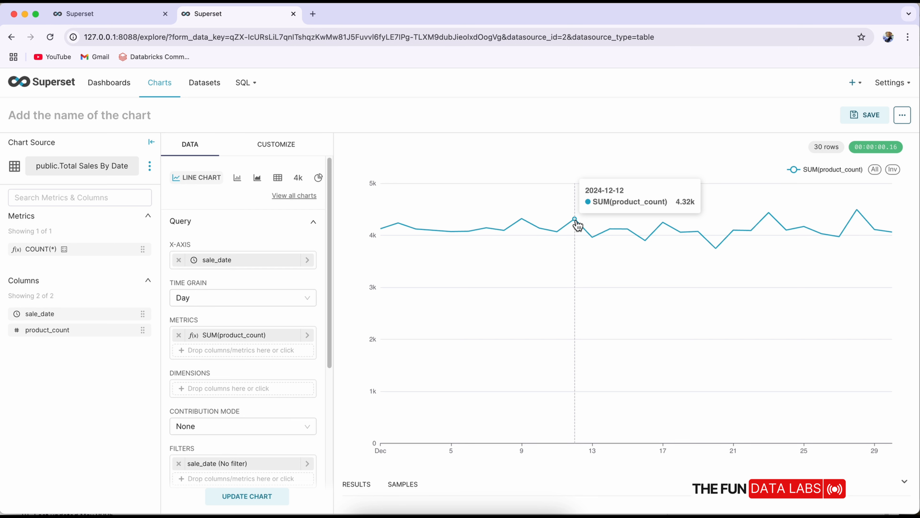
# Name the line chart "Total Sales By Daily" and save it as a new chart without adding it to a dashboard.
pyautogui.click(76, 114)
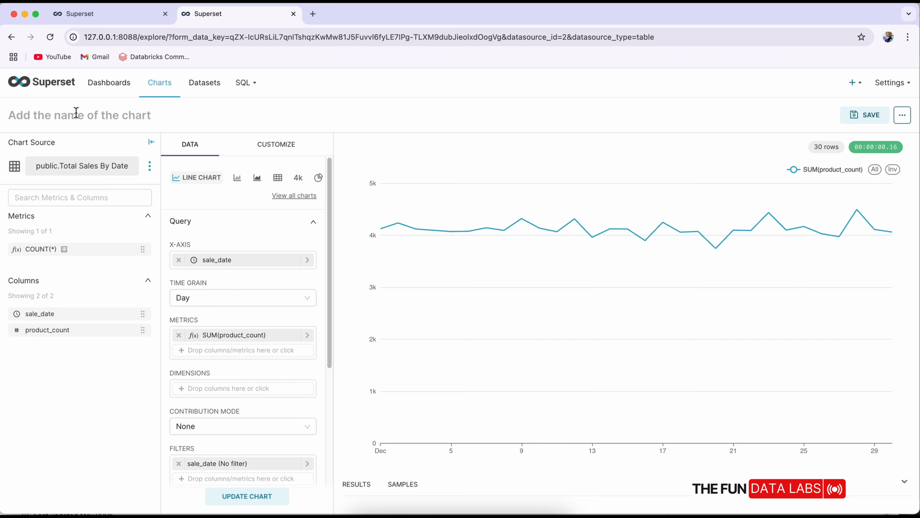
pyautogui.write('Total ')
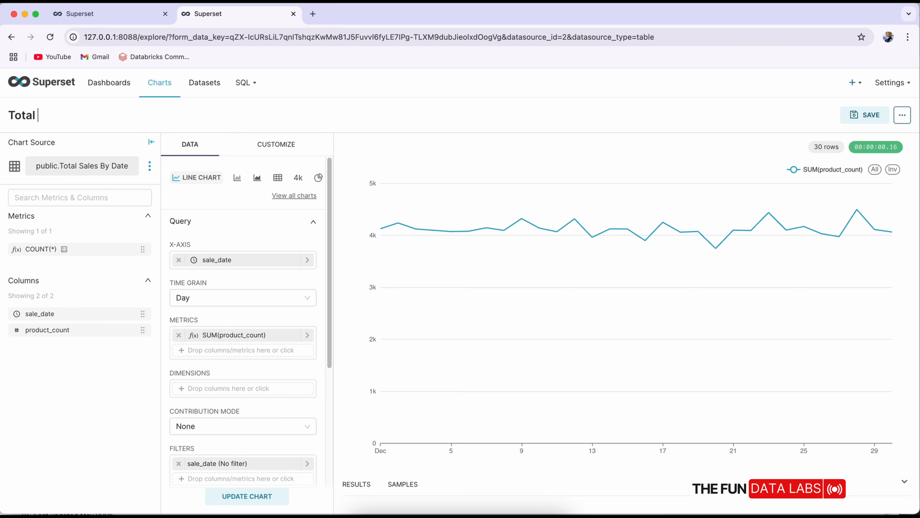
pyautogui.write('Sales By Da')
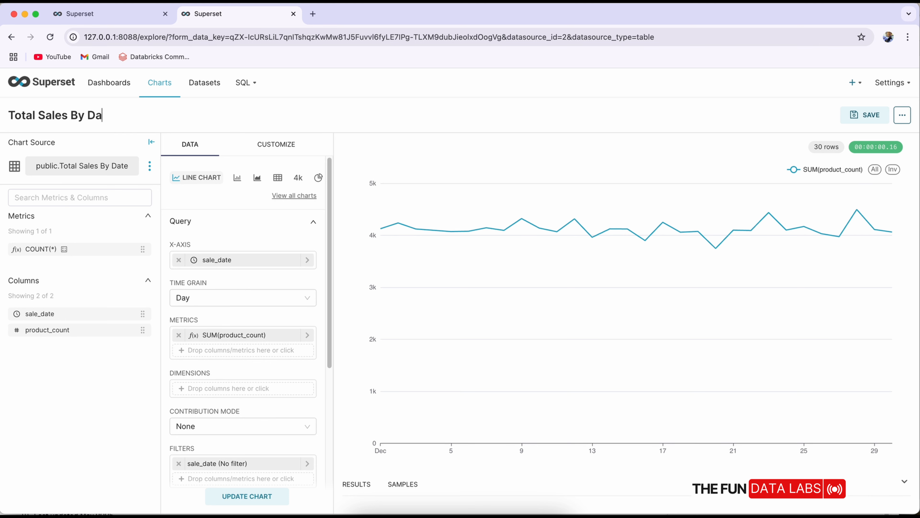
pyautogui.write('ily')
pyautogui.click(853, 121)
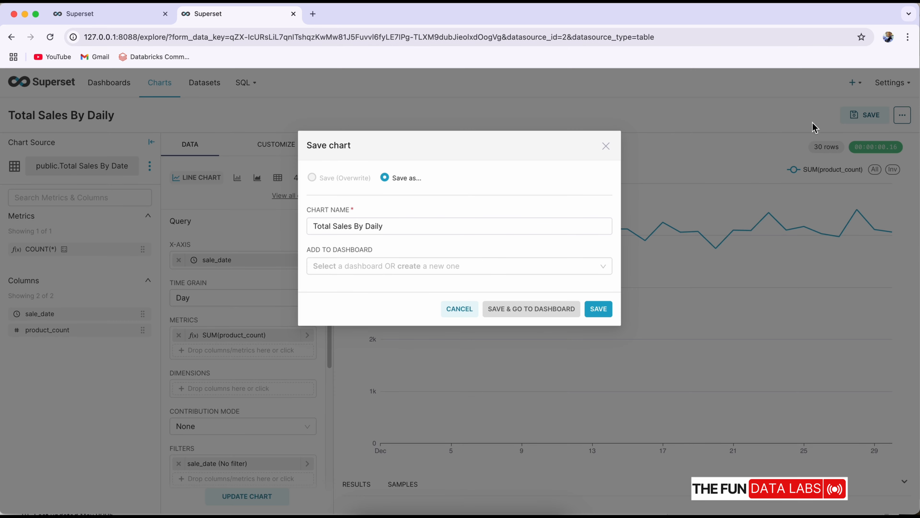
pyautogui.click(599, 319)
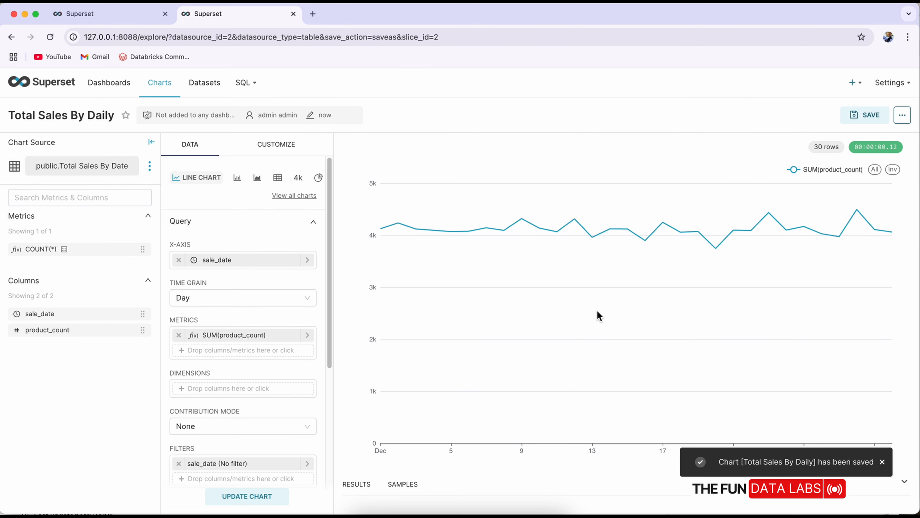
# Open the list of all charts and look for the saved "Total Sales By Daily" chart.
pyautogui.click(161, 88)
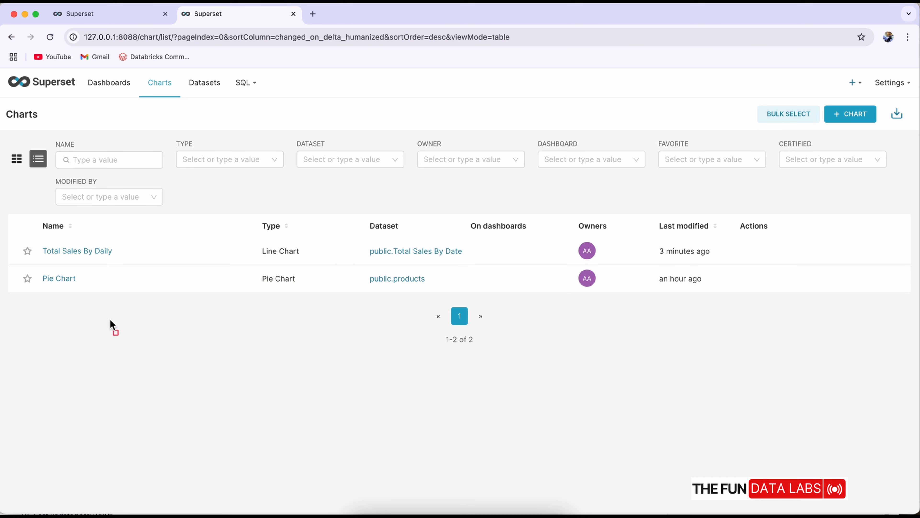
pyautogui.moveTo(33, 239); pyautogui.dragTo(139, 266)
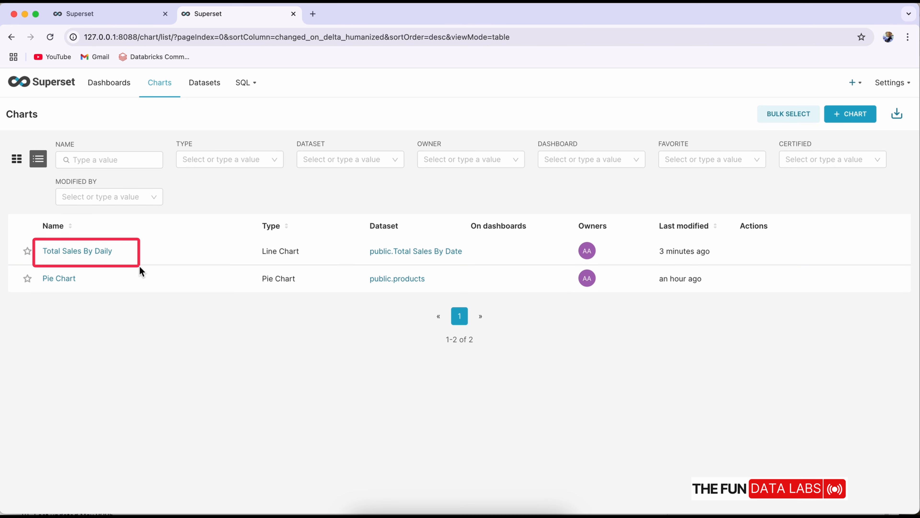